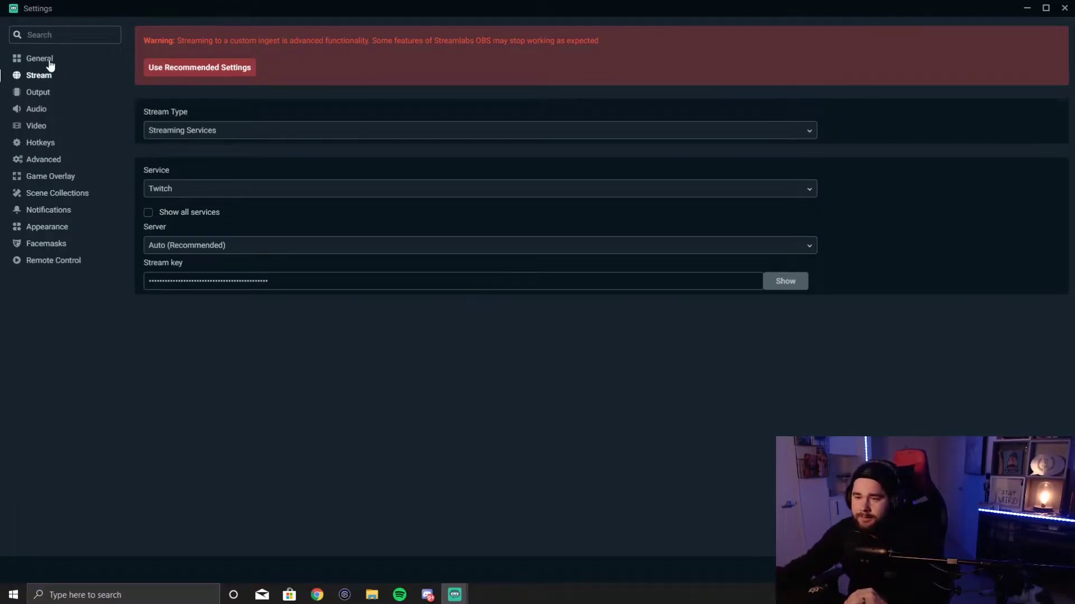
Review General settings: every Output option unchecked, Source Alignment Snapping on at sensitivity 10.
{"action": "left_click", "coordinate": [50, 60]}
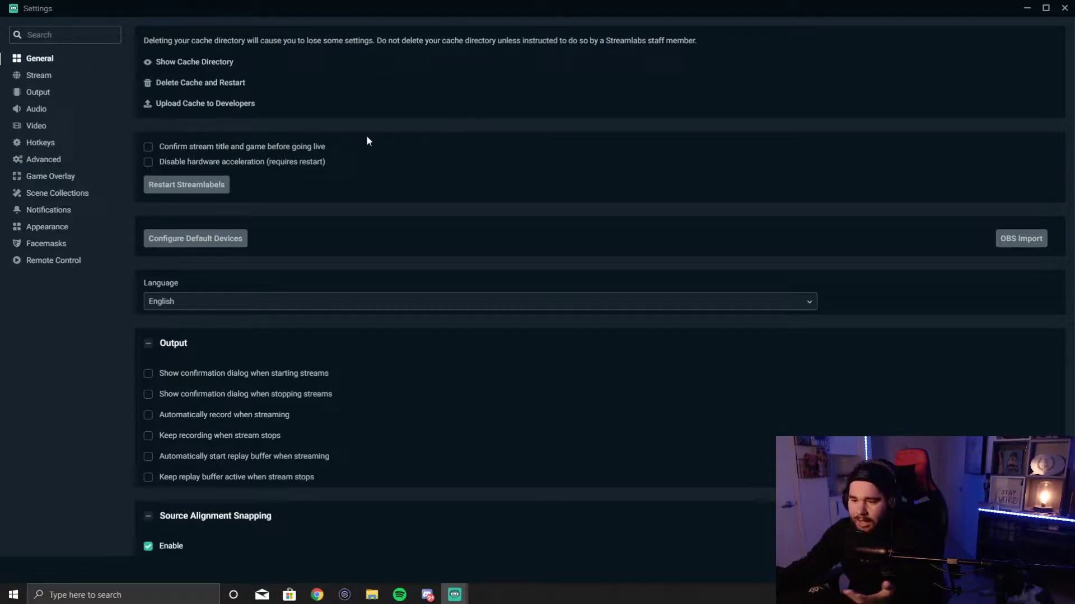
{"action": "scroll", "coordinate": [367, 139], "scroll_direction": "down", "scroll_amount": 2}
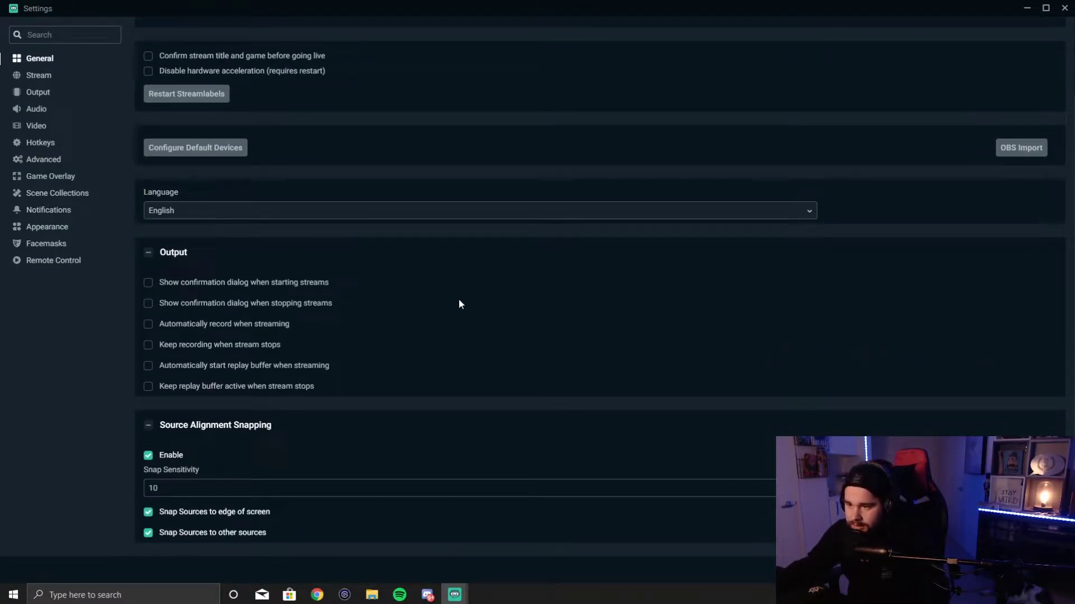
{"action": "scroll", "coordinate": [459, 303], "scroll_direction": "up", "scroll_amount": 2}
{"action": "scroll", "coordinate": [431, 288], "scroll_direction": "down", "scroll_amount": 2}
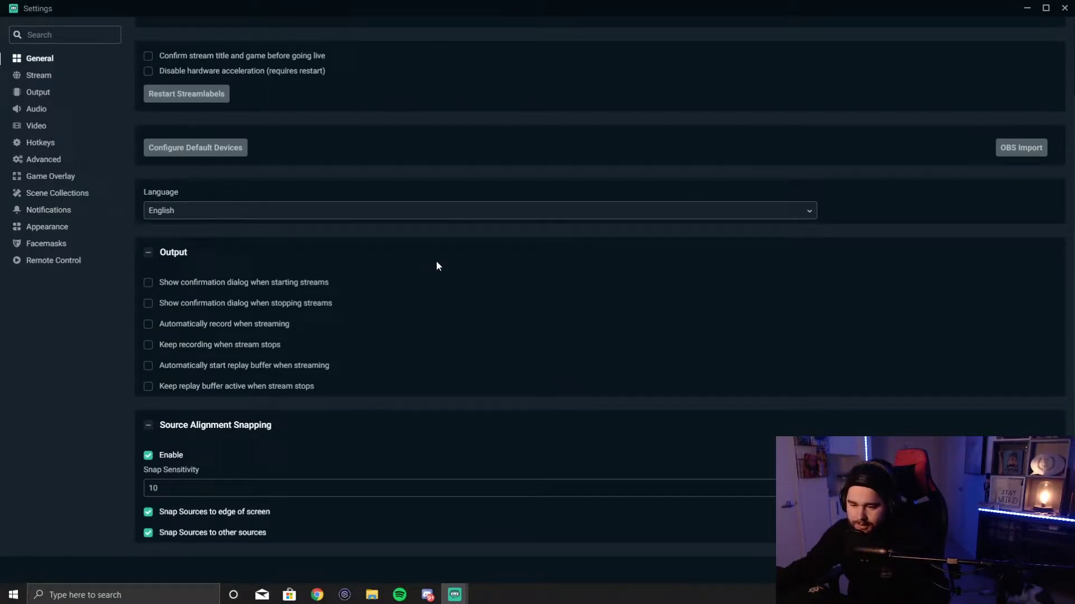
{"action": "scroll", "coordinate": [434, 263], "scroll_direction": "up", "scroll_amount": 2}
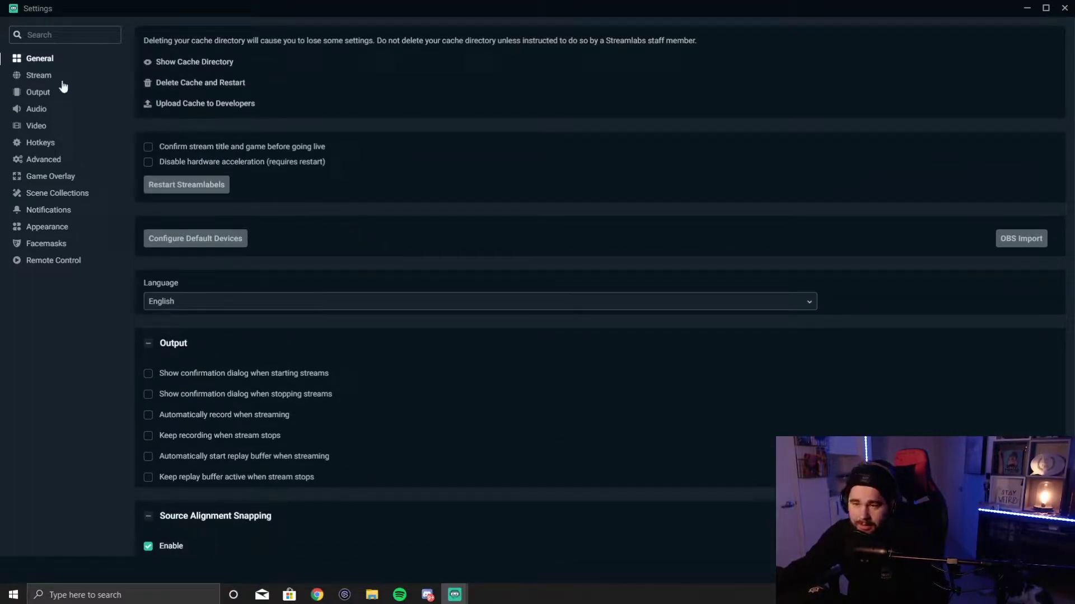
Back in Stream settings, keep Twitch as the streaming service with server on Auto (Recommended).
{"action": "left_click", "coordinate": [24, 75]}
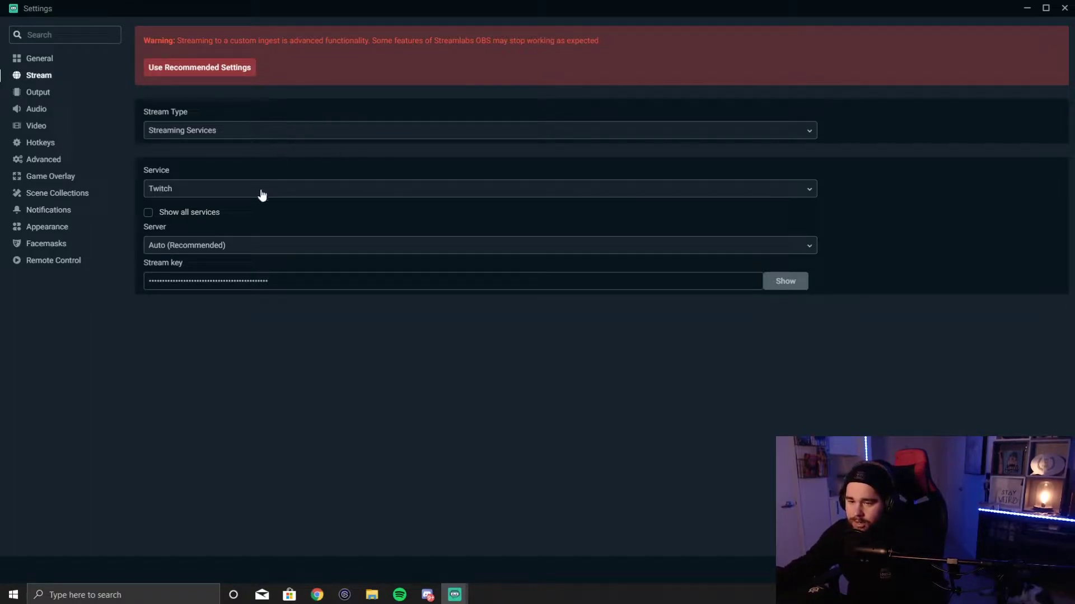
{"action": "left_click", "coordinate": [347, 196]}
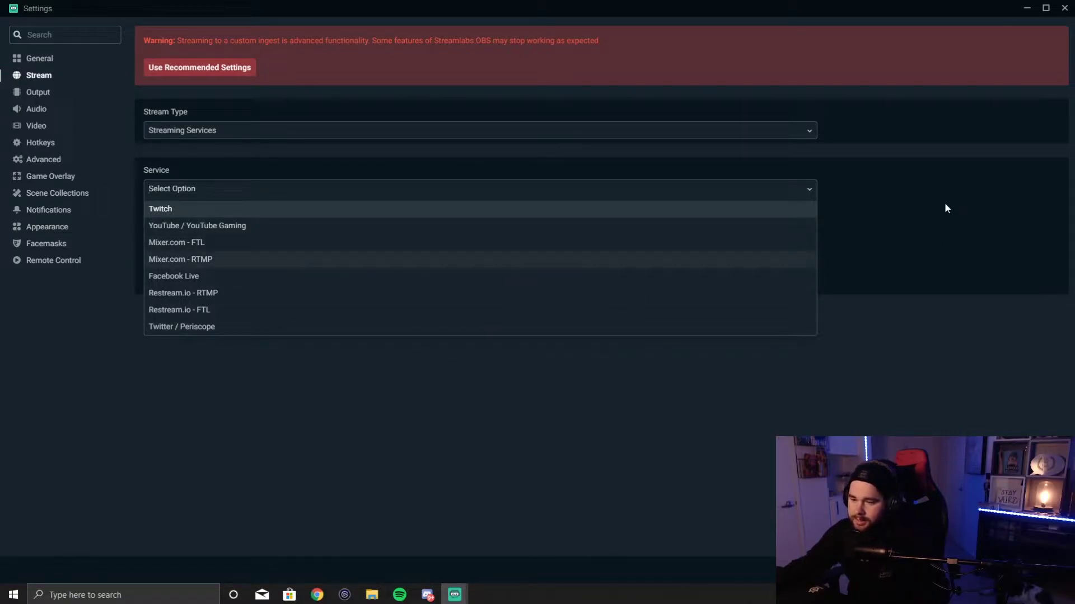
{"action": "key", "text": "Return"}
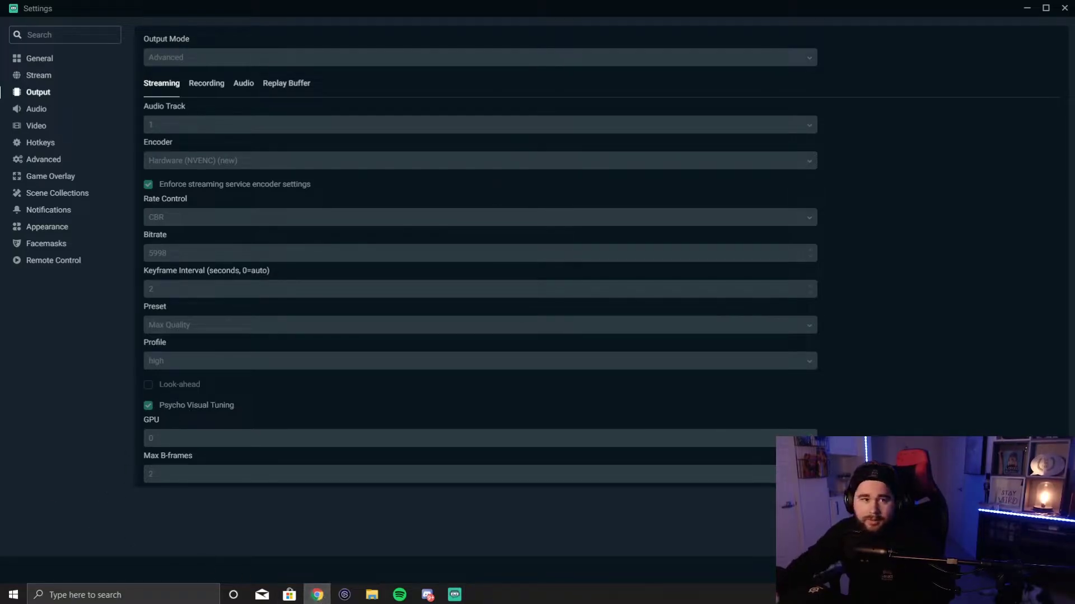
Maximize Chrome on Twitch's encoding page and scroll the 1080p 60fps NVENC and x264 spec cards.
{"action": "left_click", "coordinate": [317, 595]}
{"action": "left_click_drag", "start_coordinate": [2, 240], "coordinate": [547, 2]}
{"action": "scroll", "coordinate": [341, 320], "scroll_direction": "up", "scroll_amount": 3}
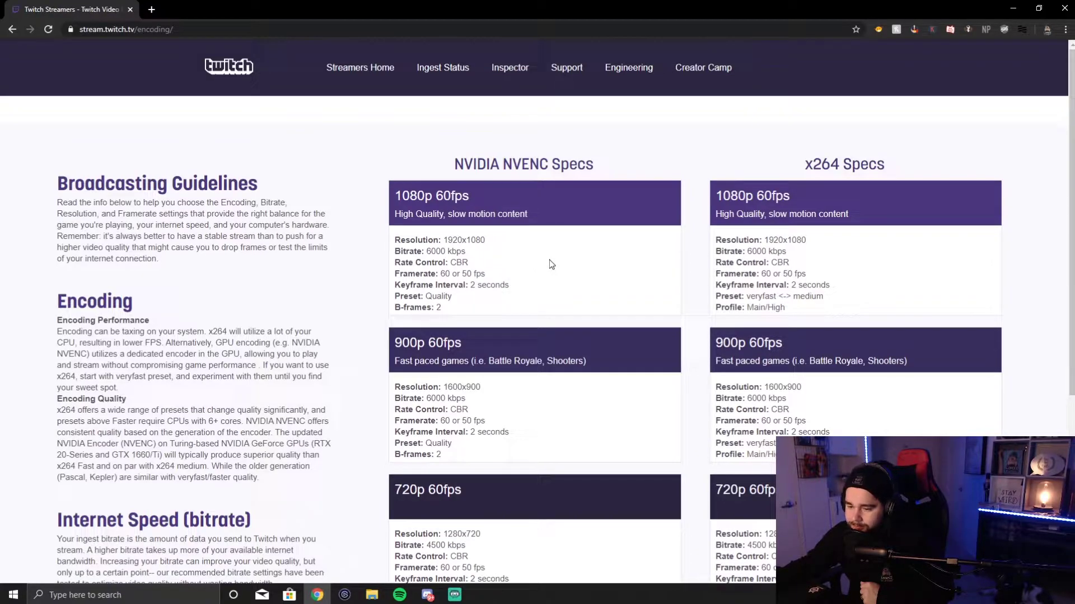
{"action": "scroll", "coordinate": [134, 374], "scroll_direction": "down", "scroll_amount": 3}
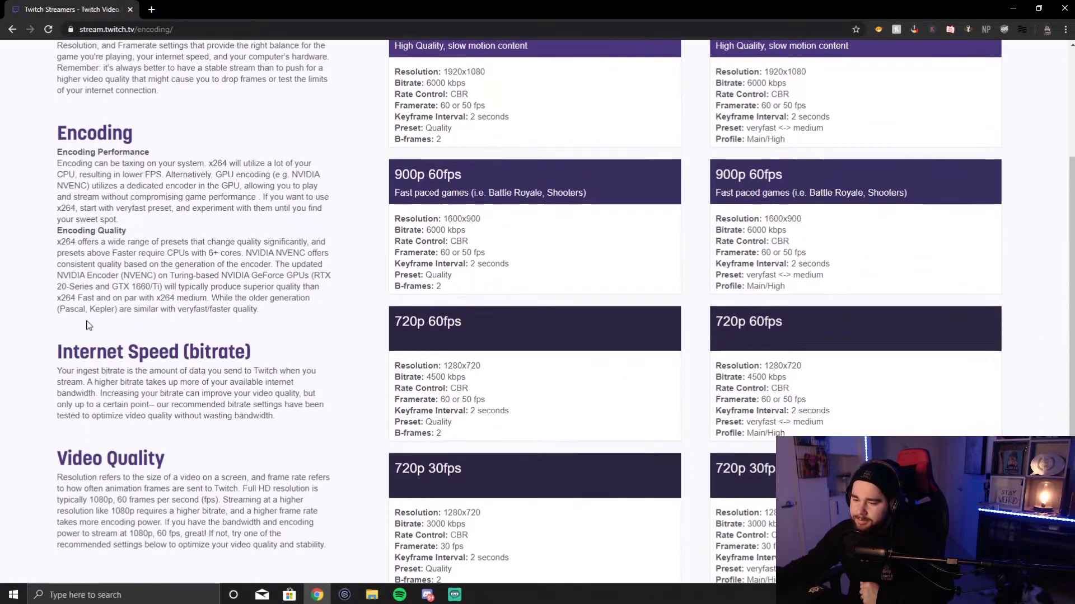
{"action": "scroll", "coordinate": [504, 391], "scroll_direction": "up", "scroll_amount": 3}
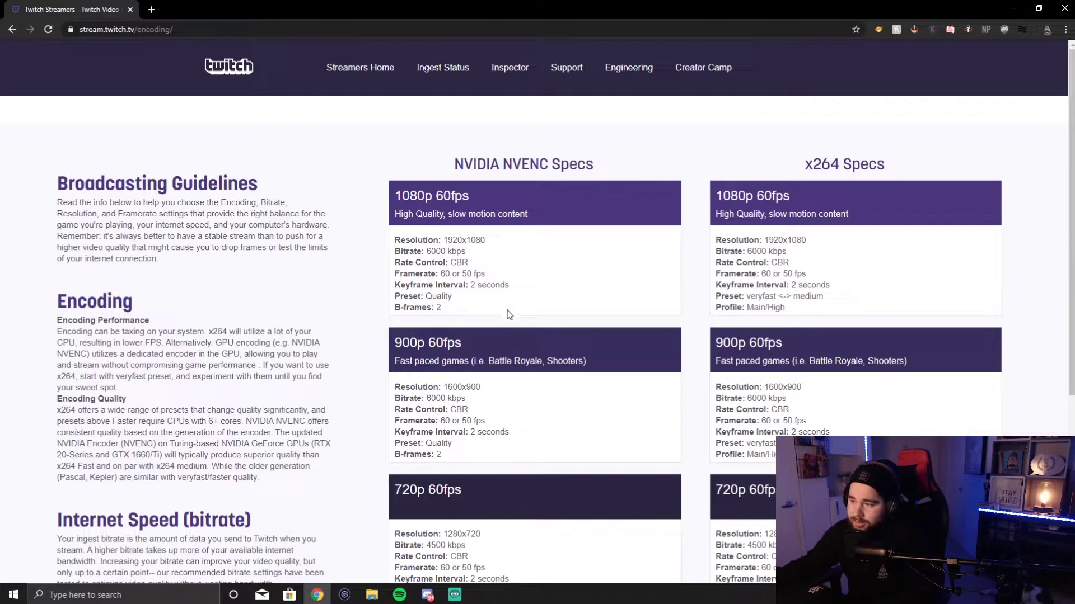
Check the Streamlabs Output settings (NVENC new, CBR, 5998, Max Quality), then return to Twitch's guide.
{"action": "mouse_move", "coordinate": [456, 599]}
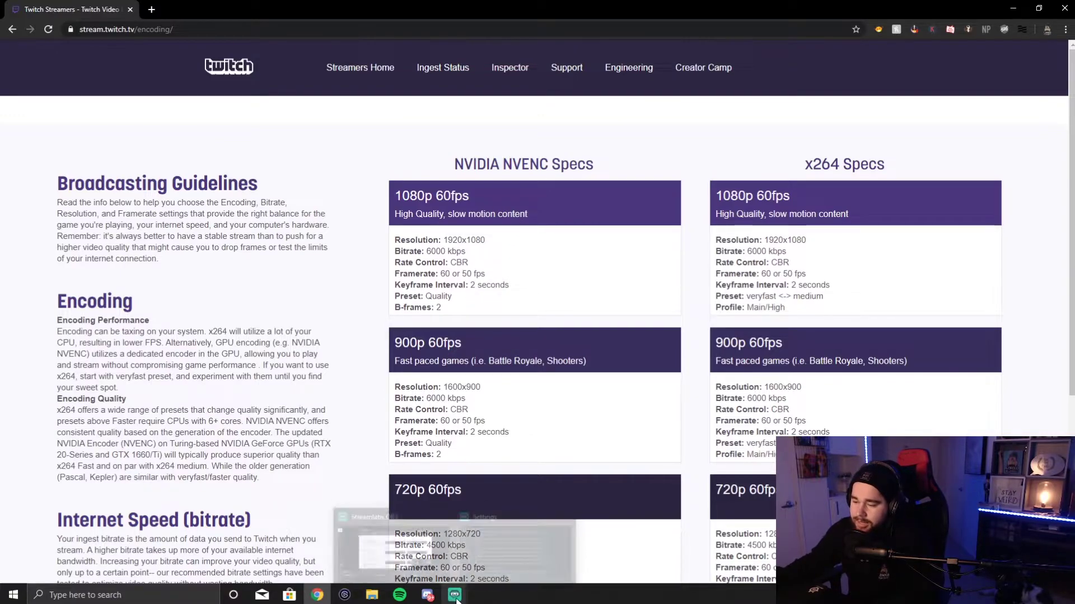
{"action": "left_click", "coordinate": [480, 566]}
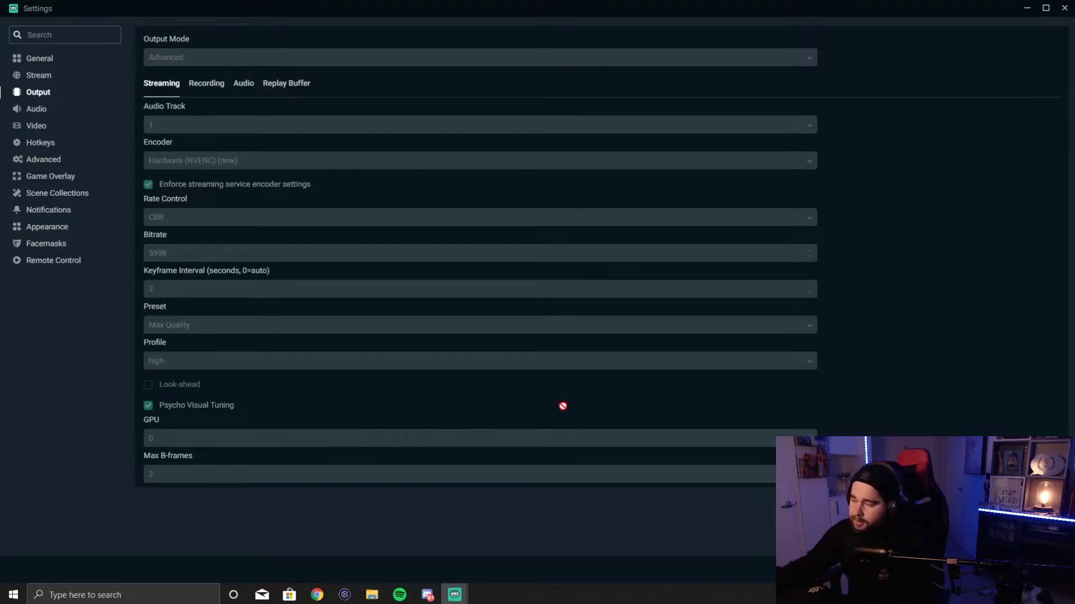
{"action": "left_click", "coordinate": [317, 596]}
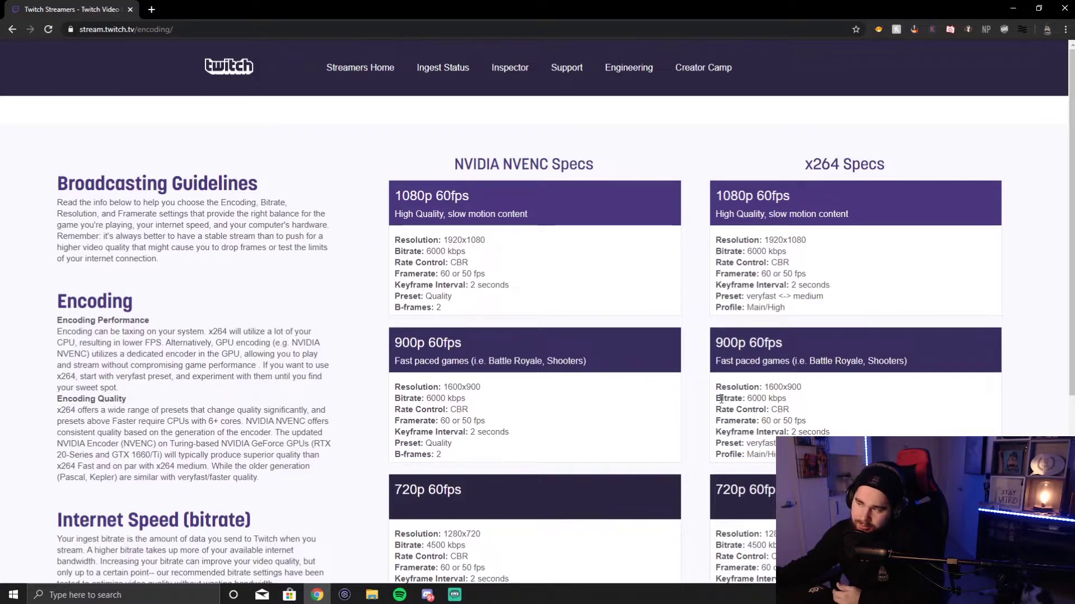
{"action": "scroll", "coordinate": [692, 399], "scroll_direction": "down", "scroll_amount": 3}
{"action": "scroll", "coordinate": [692, 403], "scroll_direction": "up", "scroll_amount": 3}
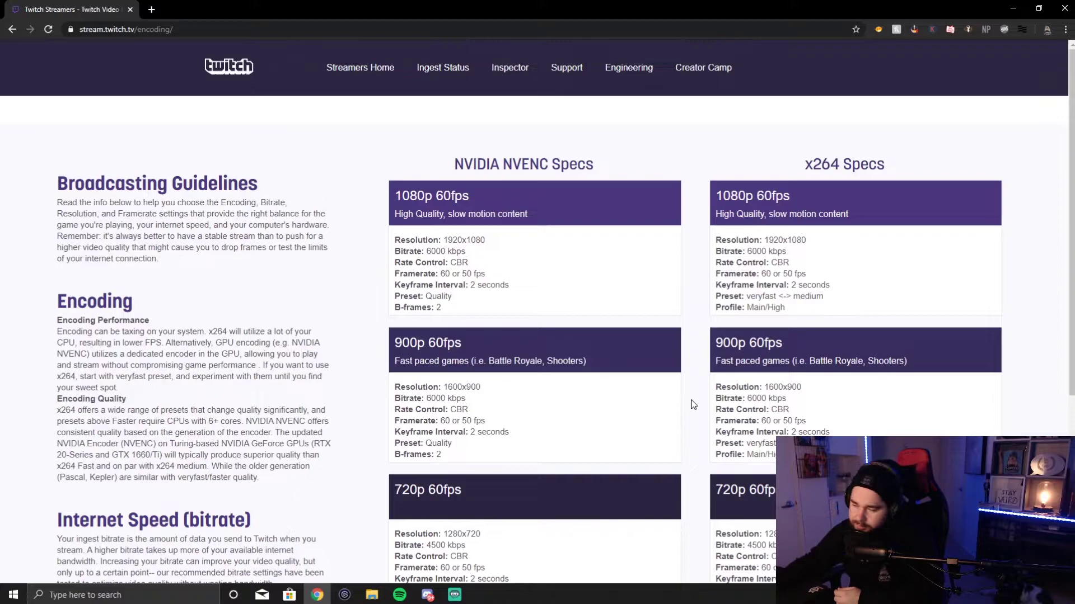
{"action": "scroll", "coordinate": [688, 417], "scroll_direction": "down", "scroll_amount": 2}
{"action": "scroll", "coordinate": [685, 442], "scroll_direction": "down", "scroll_amount": 2}
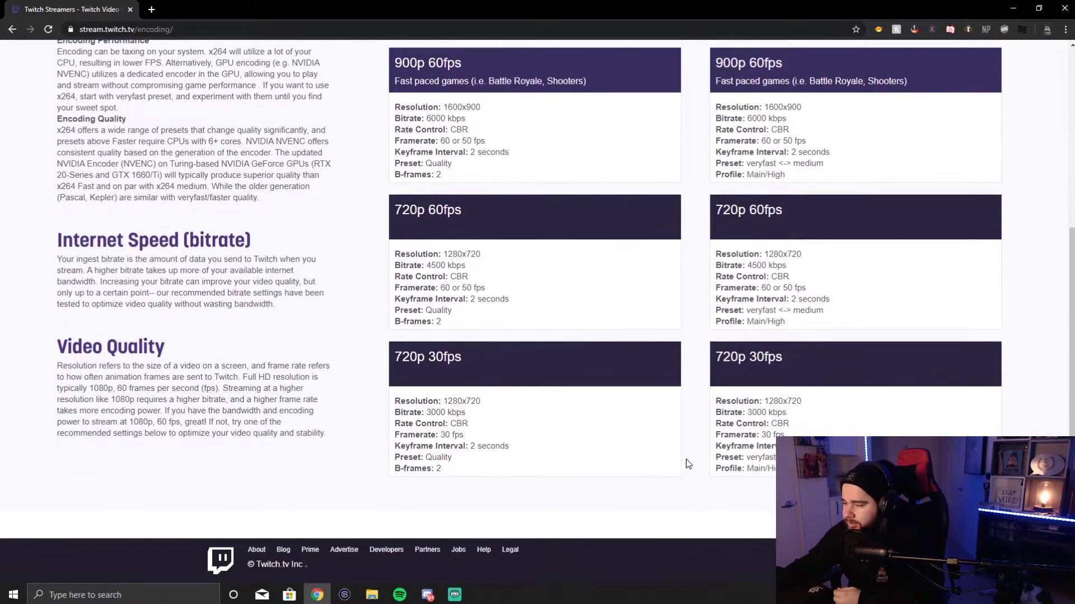
{"action": "scroll", "coordinate": [688, 464], "scroll_direction": "up", "scroll_amount": 5}
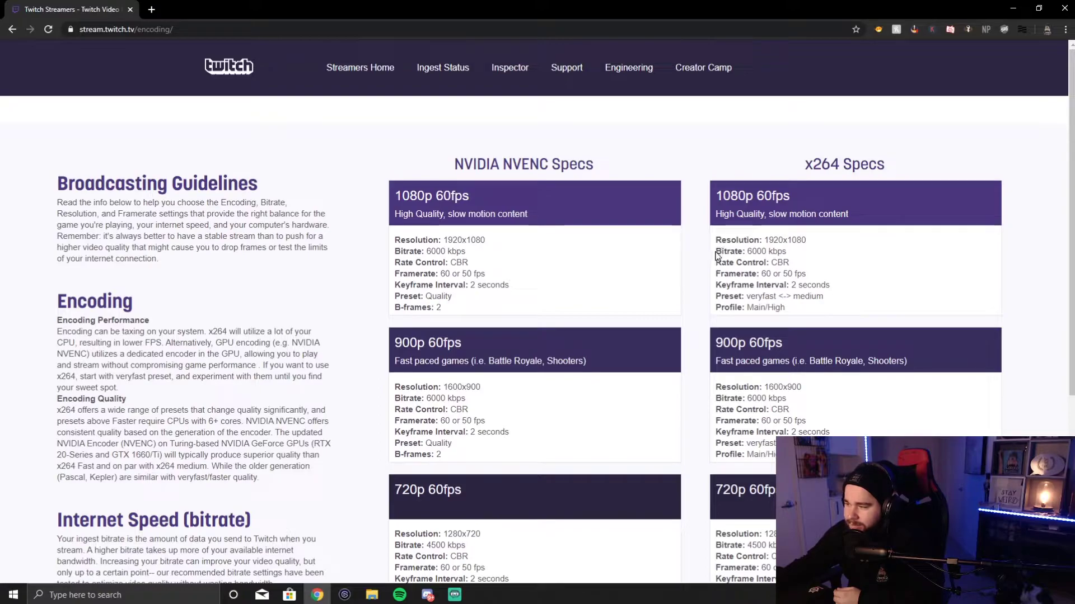
Highlight, then clear, the bitrate line in the x264 1080p spec card.
{"action": "mouse_move", "coordinate": [718, 252]}
{"action": "left_mouse_down"}
{"action": "mouse_move", "coordinate": [804, 259]}
{"action": "mouse_move", "coordinate": [711, 258]}
{"action": "left_mouse_up"}
{"action": "left_click", "coordinate": [846, 258]}
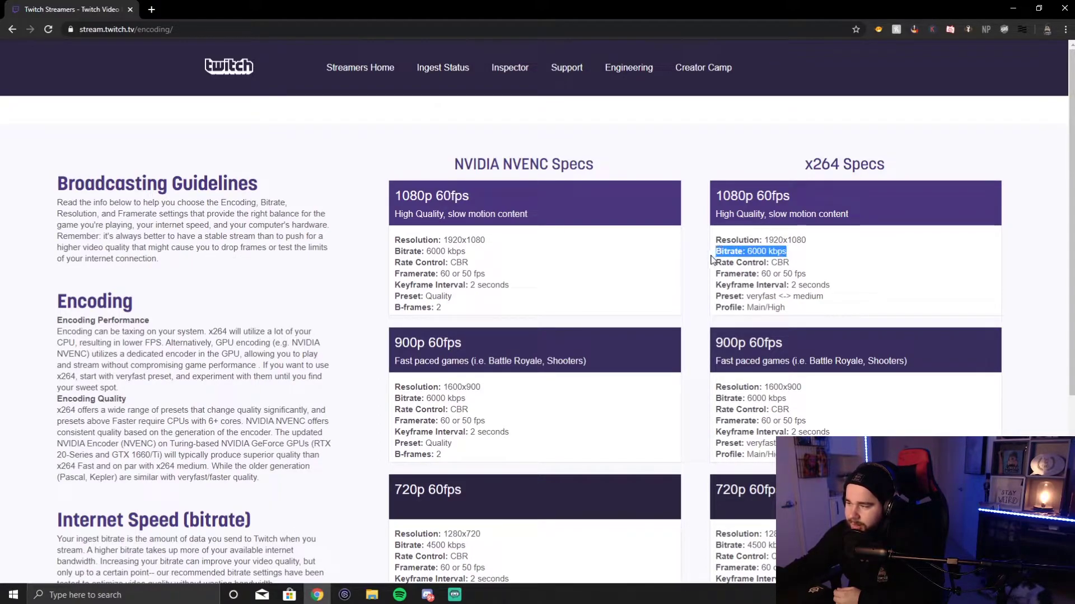
{"action": "left_click", "coordinate": [566, 361]}
Compare the 1080p 60fps, 900p and 720p NVENC and x264 spec cards, ending at the top.
{"action": "scroll", "coordinate": [566, 361], "scroll_direction": "down", "scroll_amount": 4}
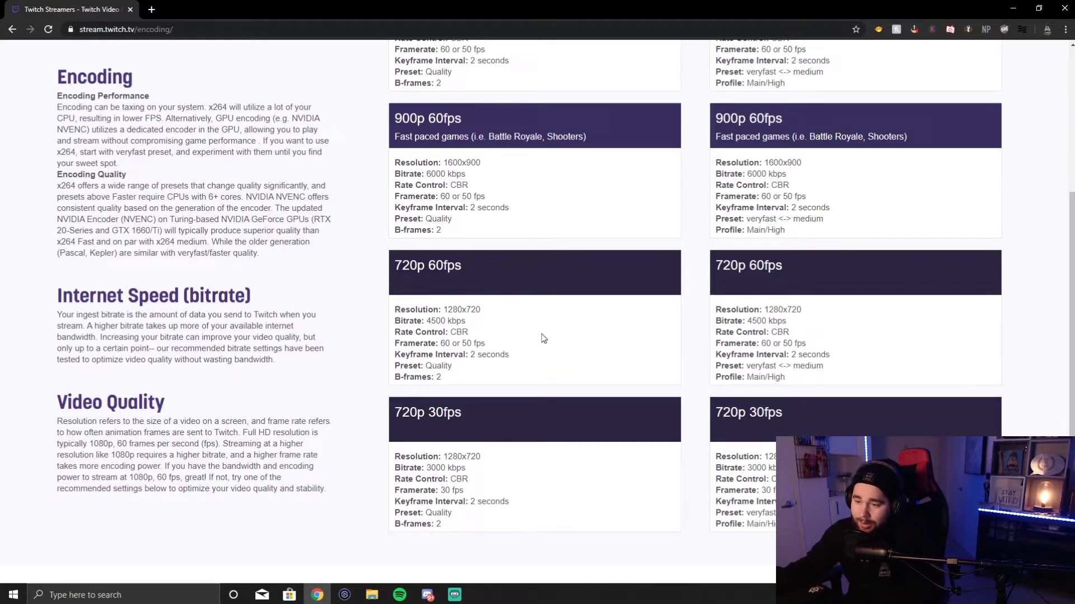
{"action": "scroll", "coordinate": [542, 338], "scroll_direction": "up", "scroll_amount": 4}
{"action": "scroll", "coordinate": [532, 338], "scroll_direction": "down", "scroll_amount": 5}
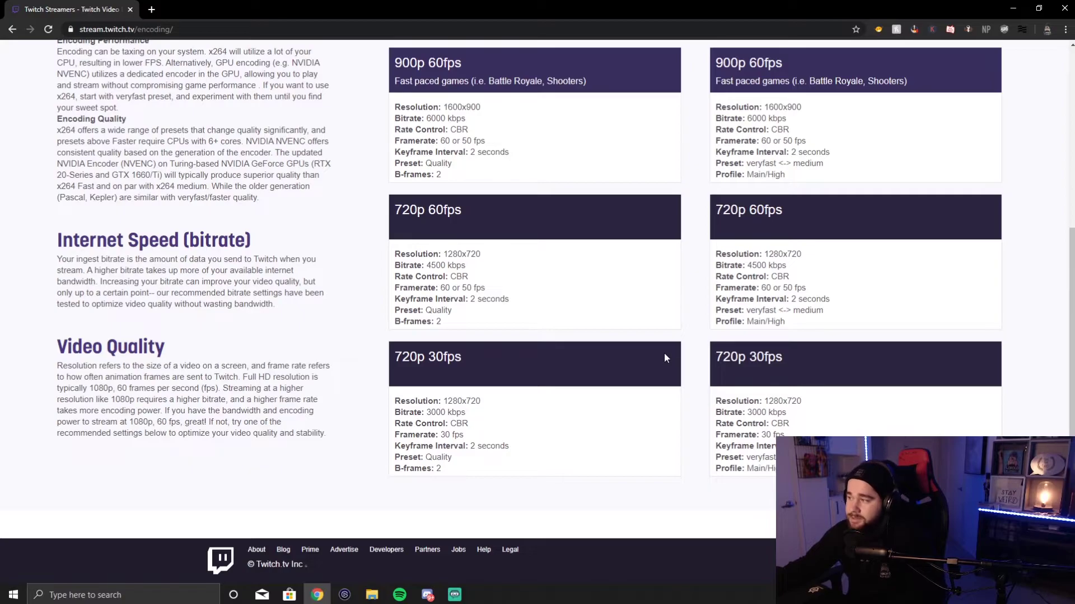
{"action": "scroll", "coordinate": [665, 356], "scroll_direction": "up", "scroll_amount": 5}
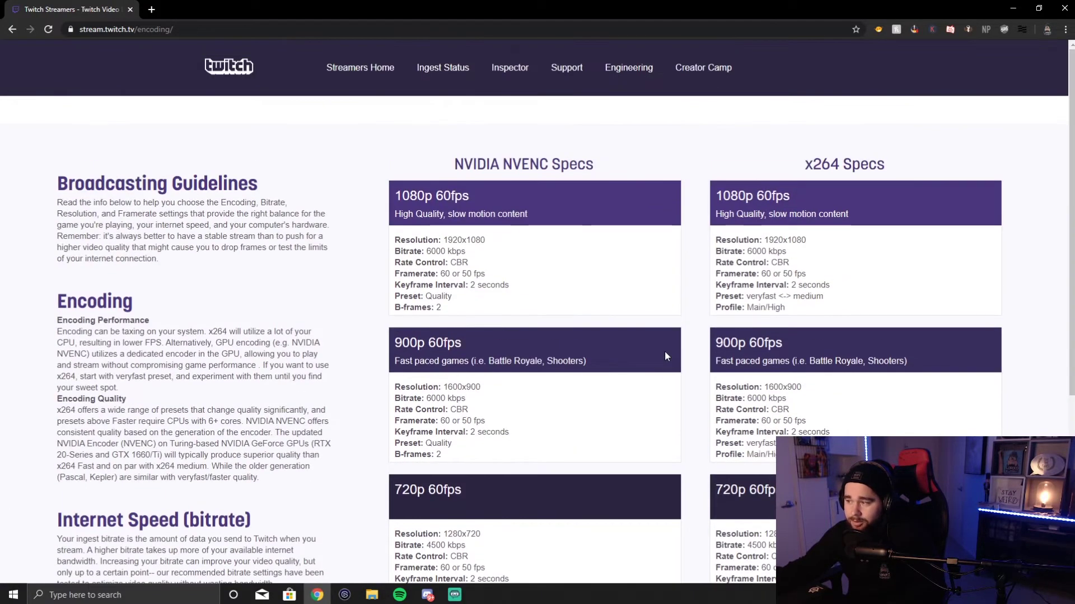
{"action": "scroll", "coordinate": [665, 356], "scroll_direction": "down", "scroll_amount": 5}
{"action": "scroll", "coordinate": [649, 349], "scroll_direction": "up", "scroll_amount": 5}
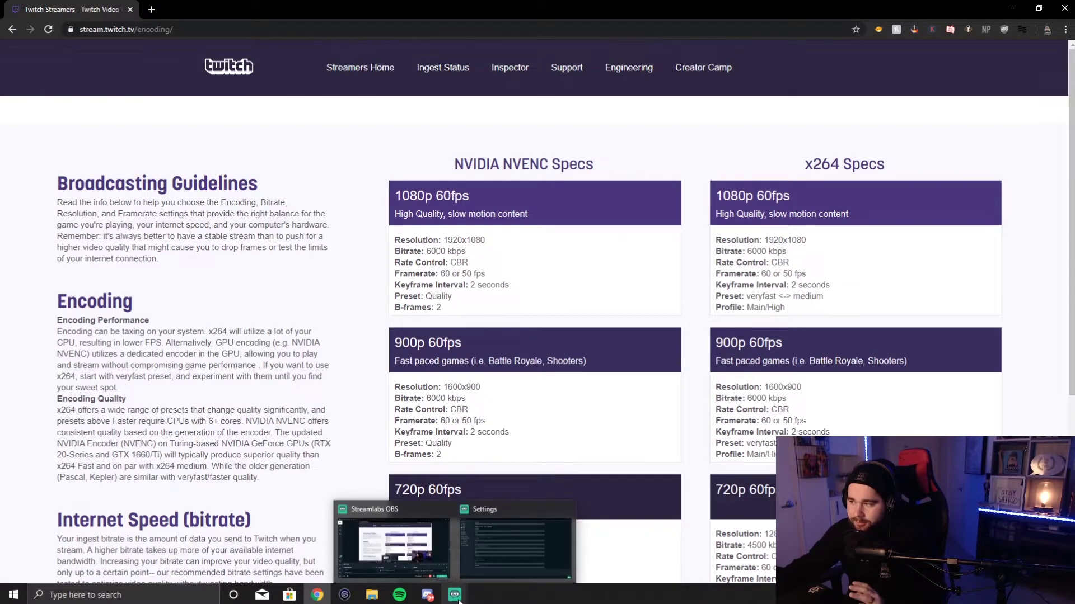
{"action": "scroll", "coordinate": [675, 465], "scroll_direction": "down", "scroll_amount": 2}
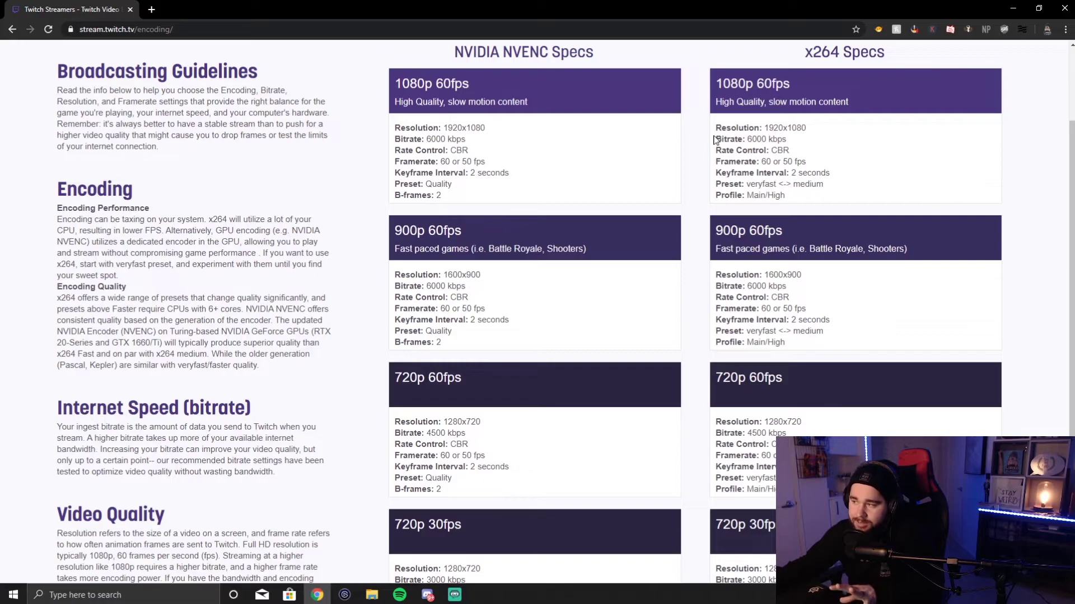
{"action": "scroll", "coordinate": [804, 206], "scroll_direction": "up", "scroll_amount": 2}
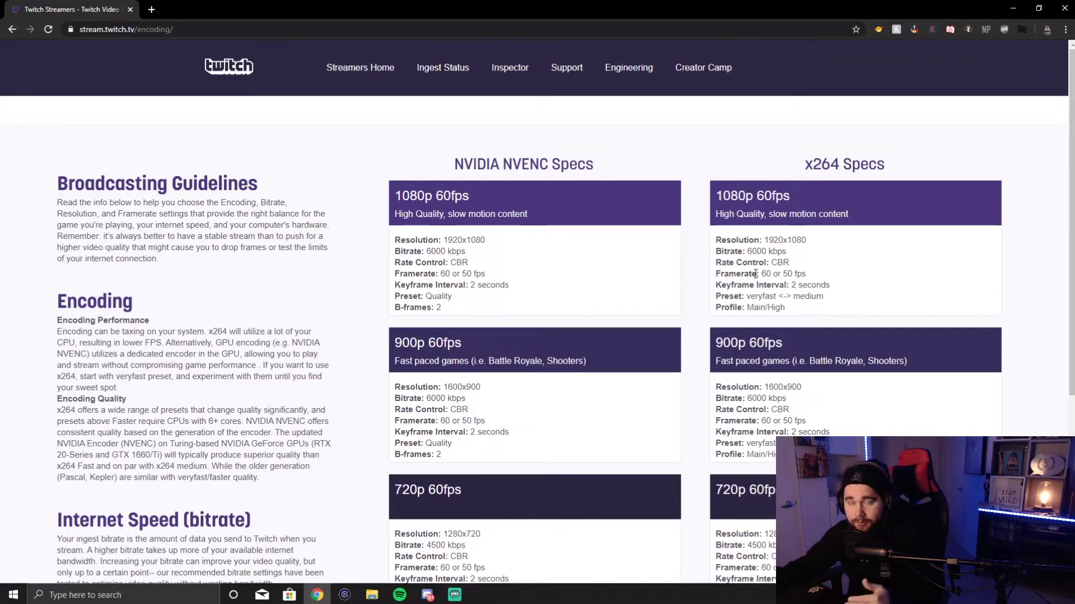
{"action": "scroll", "coordinate": [721, 337], "scroll_direction": "down", "scroll_amount": 5}
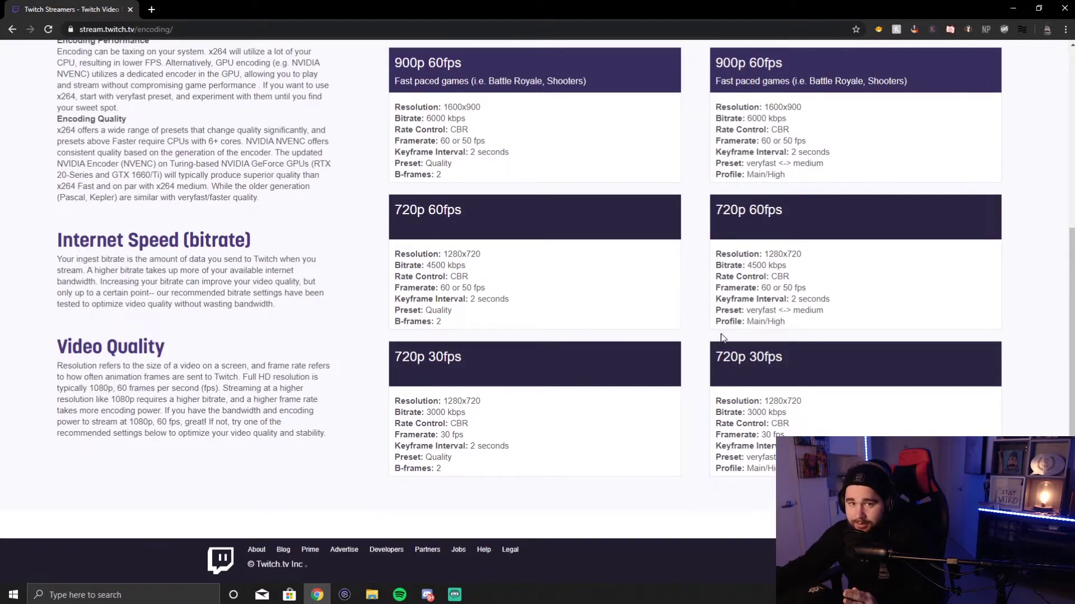
{"action": "scroll", "coordinate": [722, 339], "scroll_direction": "up", "scroll_amount": 5}
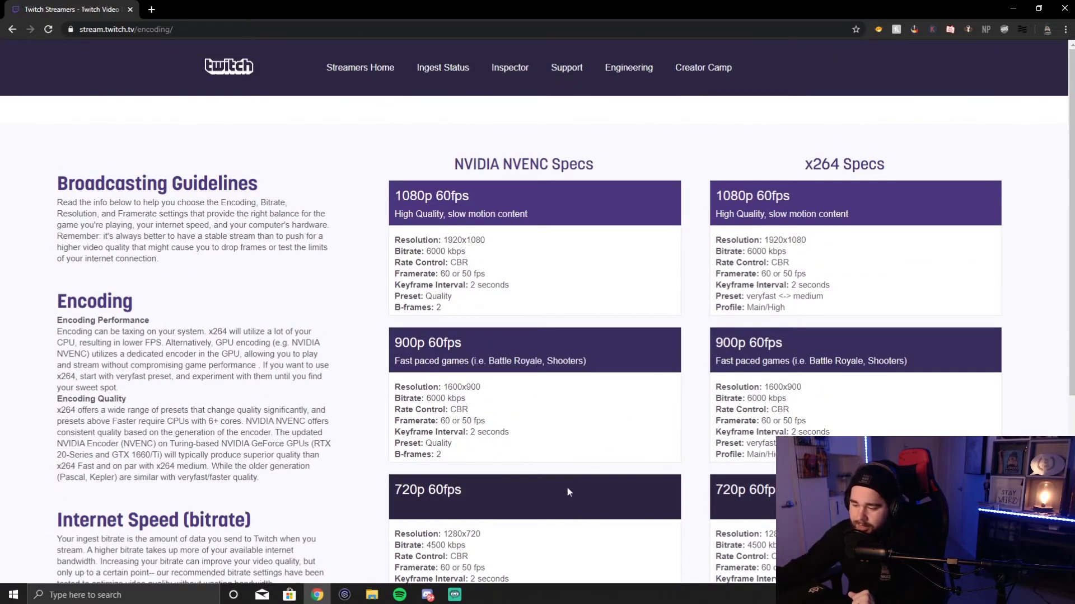
Review Streamlabs Audio settings: 44.1kHz stereo, Yeti speakers as desktop audio, Yeti microphone as mic.
{"action": "mouse_move", "coordinate": [464, 600]}
{"action": "left_click", "coordinate": [502, 555]}
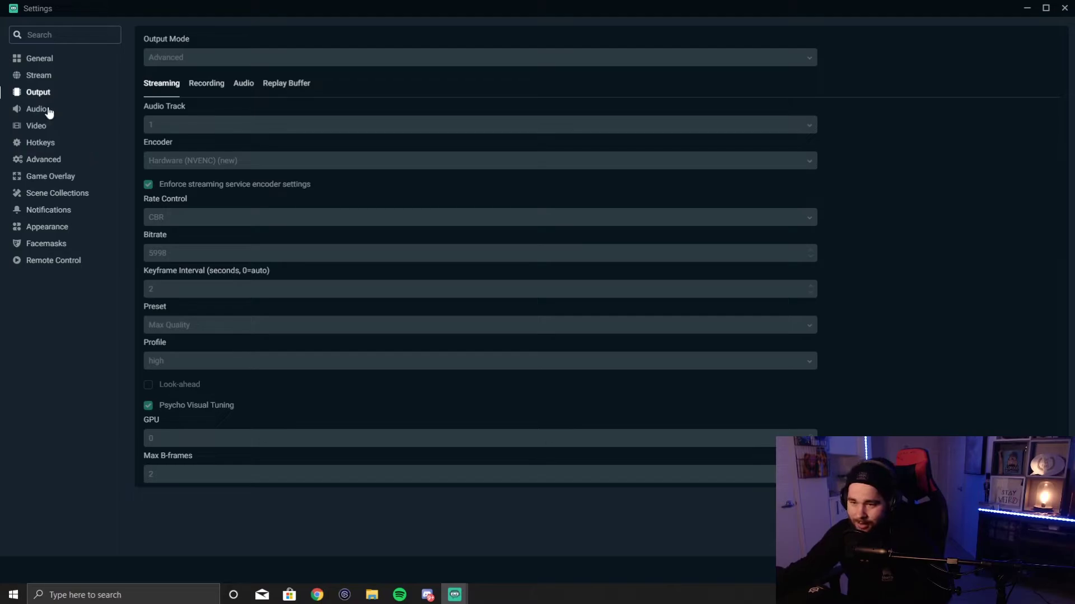
{"action": "left_click", "coordinate": [67, 113]}
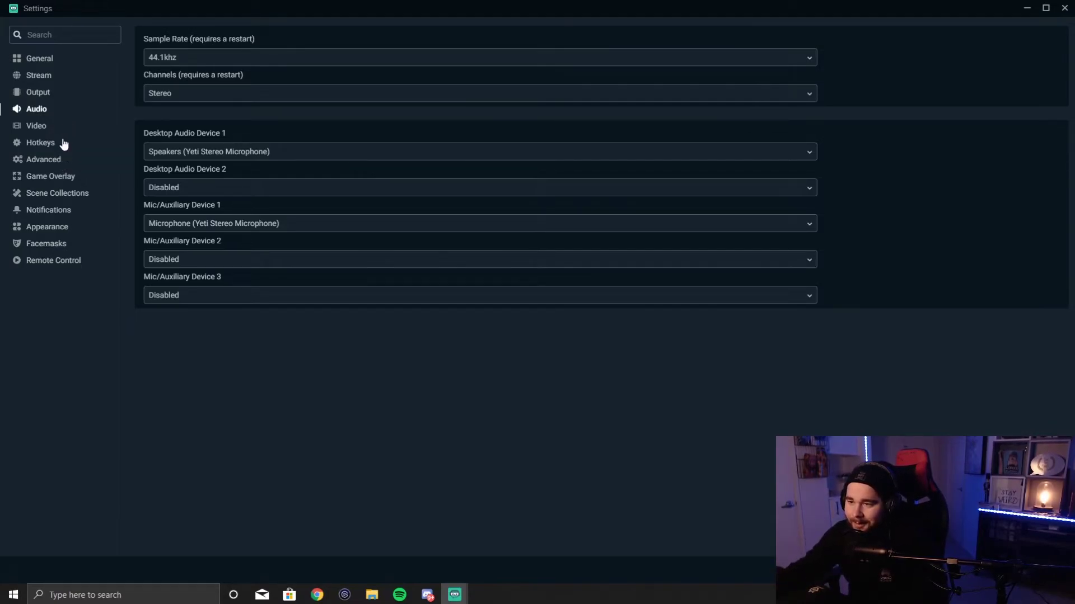
Review Video settings: 1920x1080 base and output resolution, Lanczos downscale filter, 60 FPS.
{"action": "left_click", "coordinate": [46, 129]}
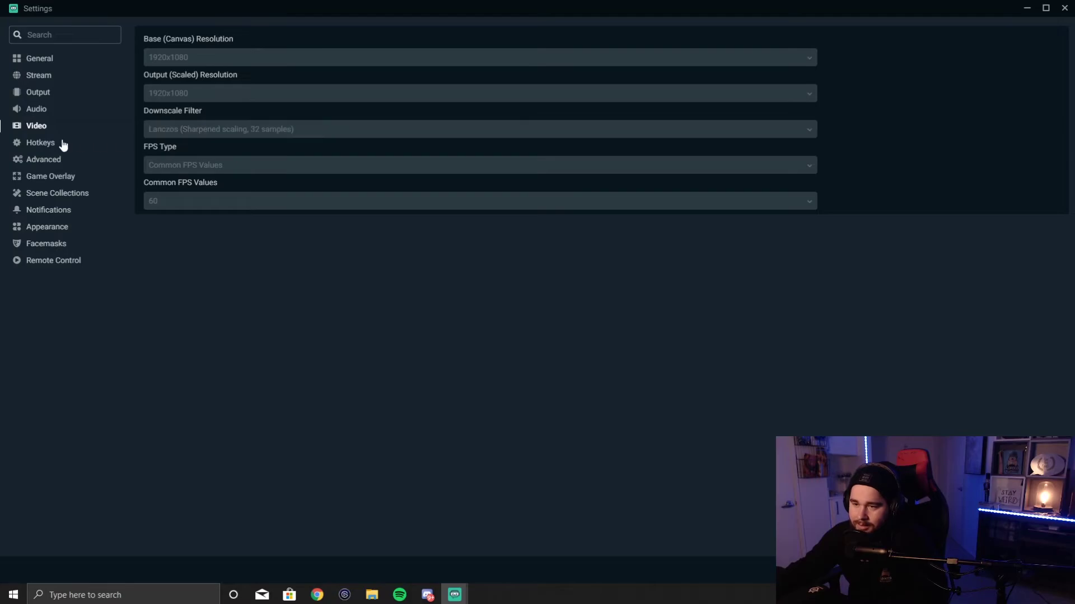
Look over the Hotkeys list of blank streaming, recording and per-scene hotkeys.
{"action": "left_click", "coordinate": [45, 147]}
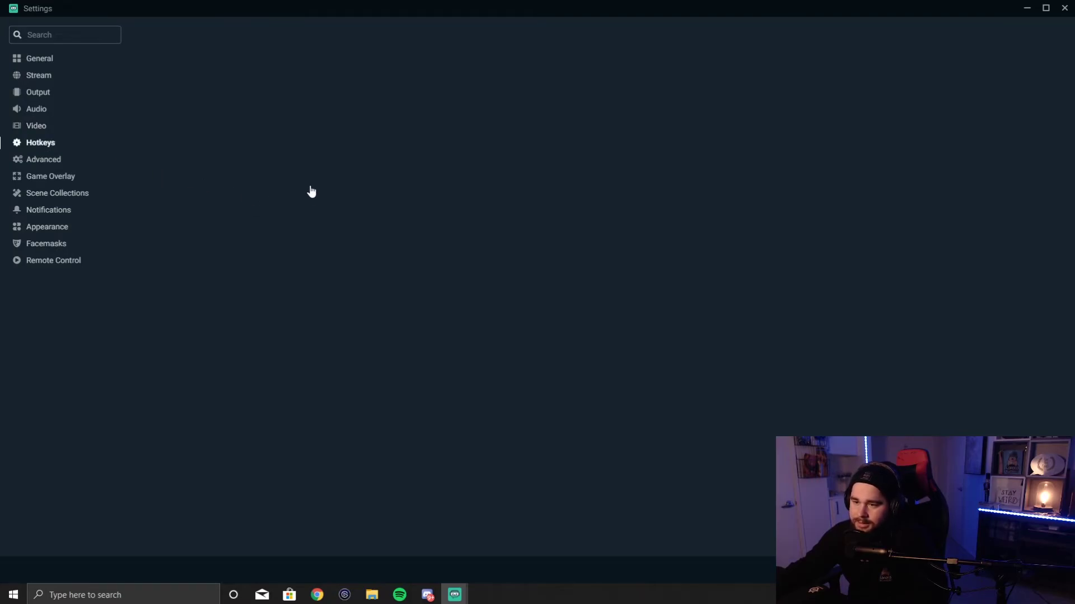
{"action": "scroll", "coordinate": [429, 298], "scroll_direction": "down", "scroll_amount": 8}
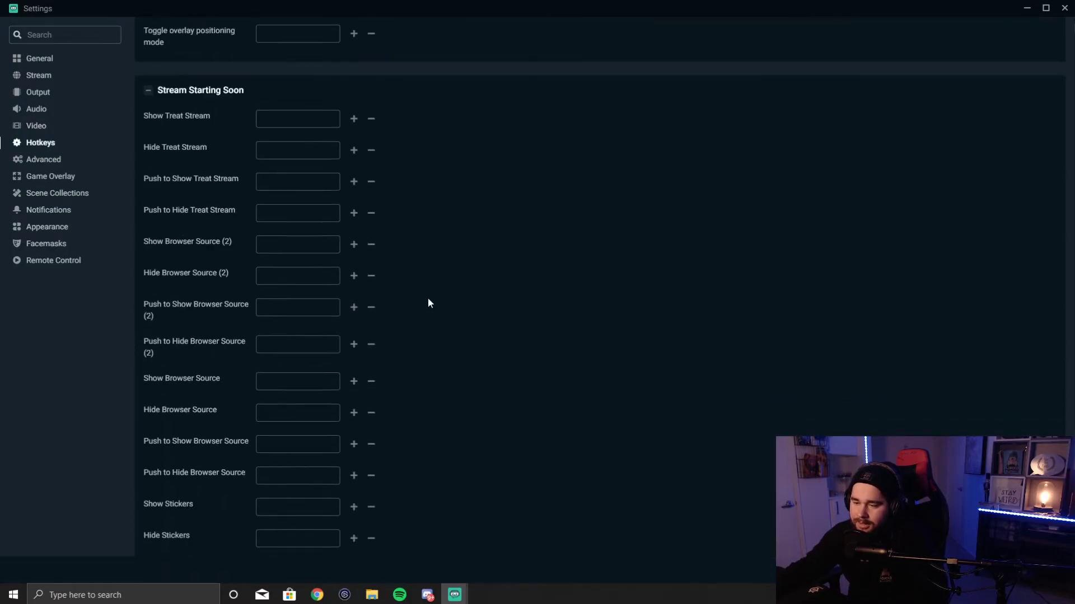
{"action": "scroll", "coordinate": [429, 298], "scroll_direction": "up", "scroll_amount": 8}
{"action": "scroll", "coordinate": [430, 300], "scroll_direction": "down", "scroll_amount": 10}
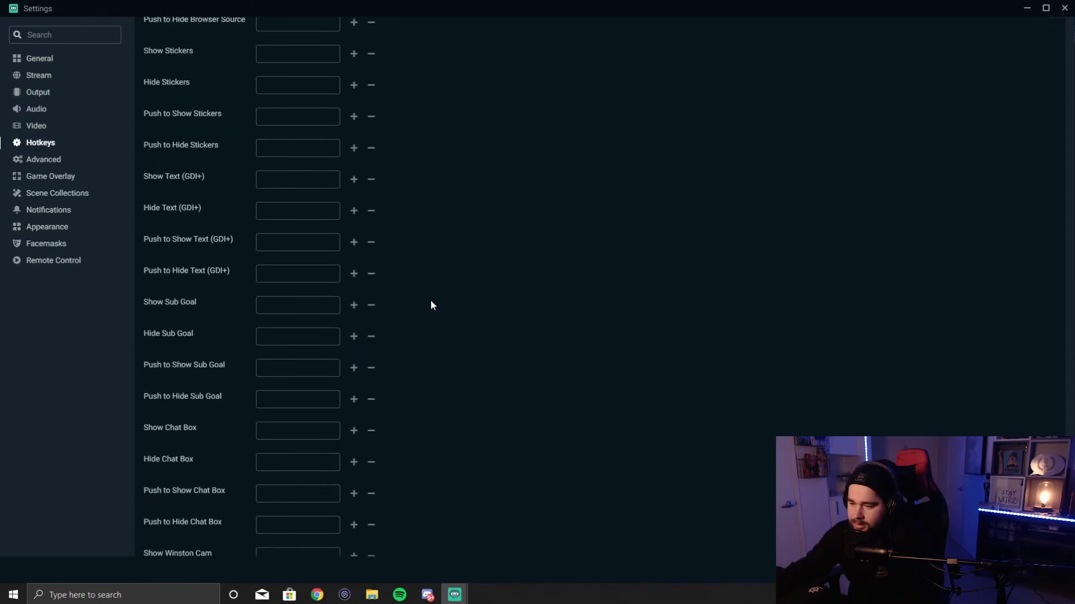
{"action": "scroll", "coordinate": [431, 299], "scroll_direction": "up", "scroll_amount": 10}
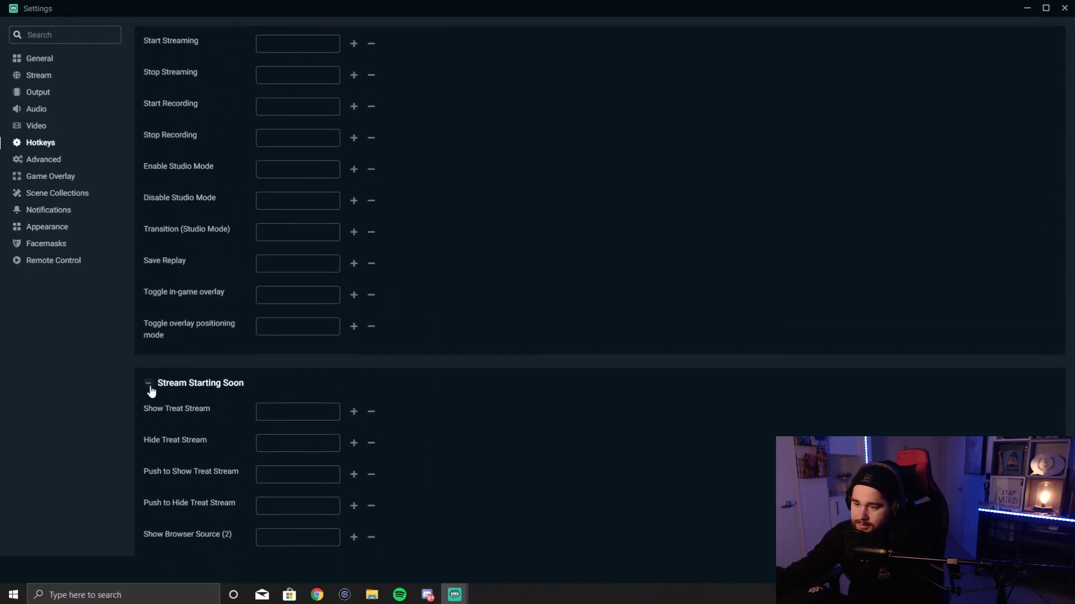
Collapse the Stream Starting Soon, Overlay (1), Mug of the Day and Chat hotkey groups.
{"action": "left_click", "coordinate": [149, 385]}
{"action": "left_click", "coordinate": [149, 428]}
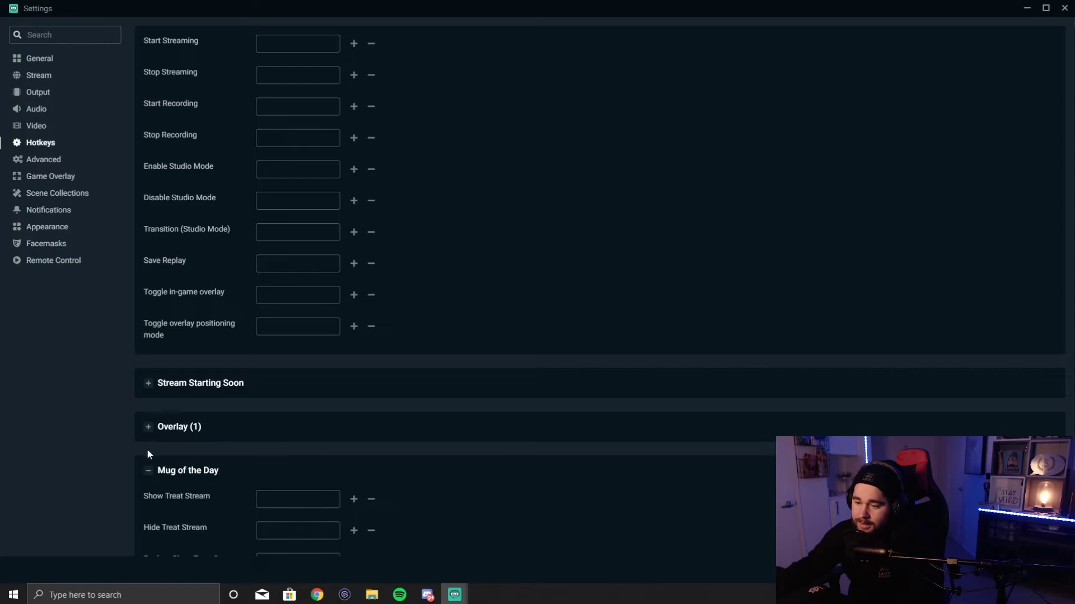
{"action": "left_click", "coordinate": [148, 473]}
{"action": "left_click", "coordinate": [149, 515]}
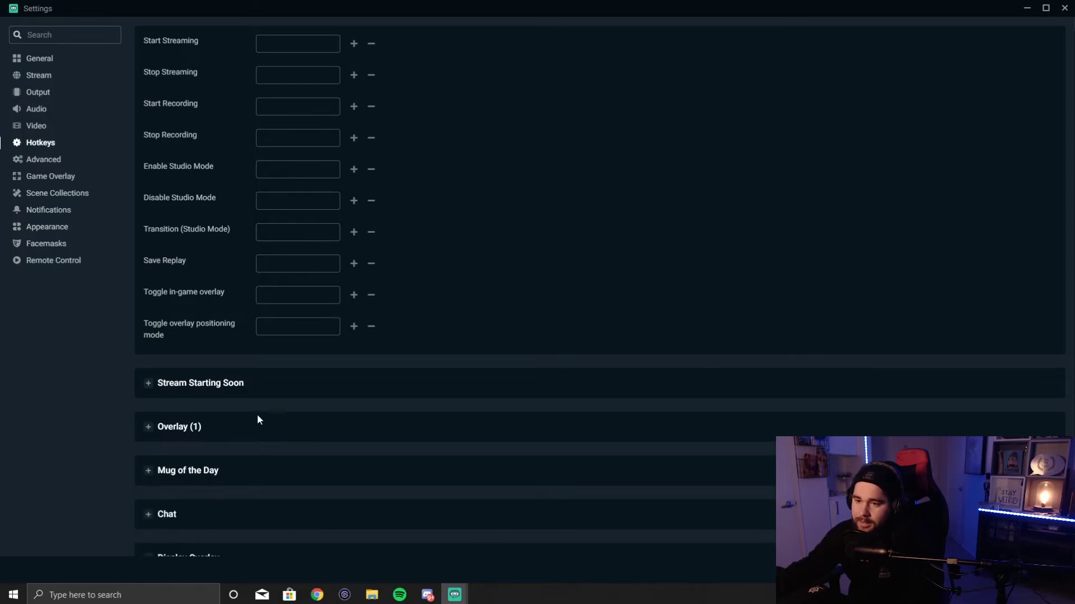
Review Advanced settings: Normal process priority, NV12 colour format, 601 colour space, Partial range.
{"action": "left_click", "coordinate": [62, 162]}
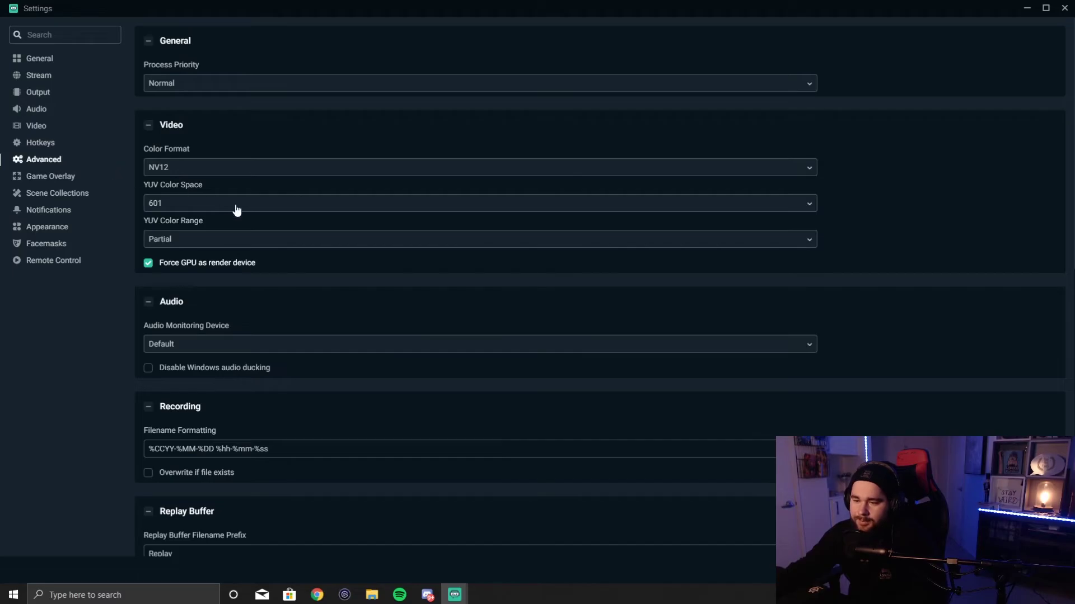
{"action": "scroll", "coordinate": [279, 224], "scroll_direction": "down", "scroll_amount": 7}
{"action": "scroll", "coordinate": [149, 221], "scroll_direction": "up", "scroll_amount": 10}
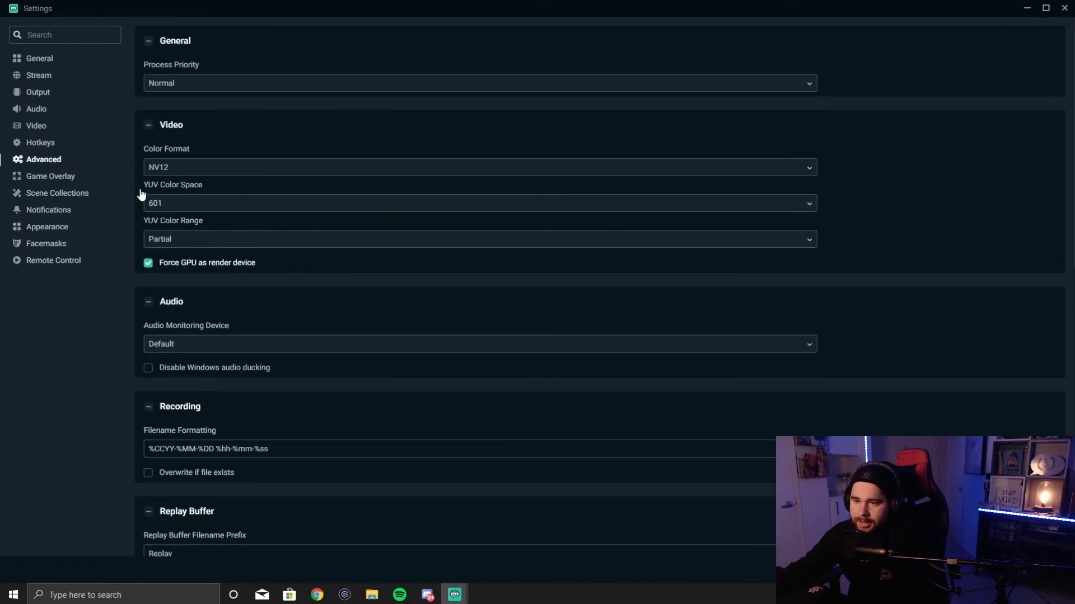